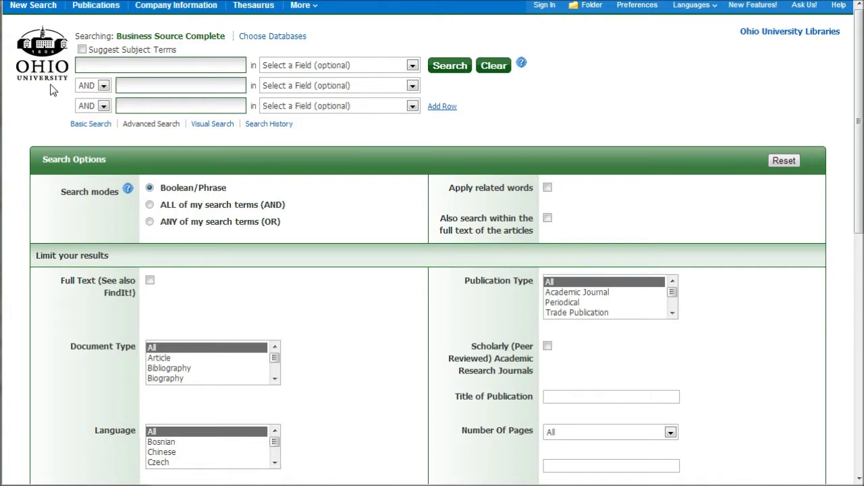
Step: Search Business Source Complete for "social media"
left_click(110, 65)
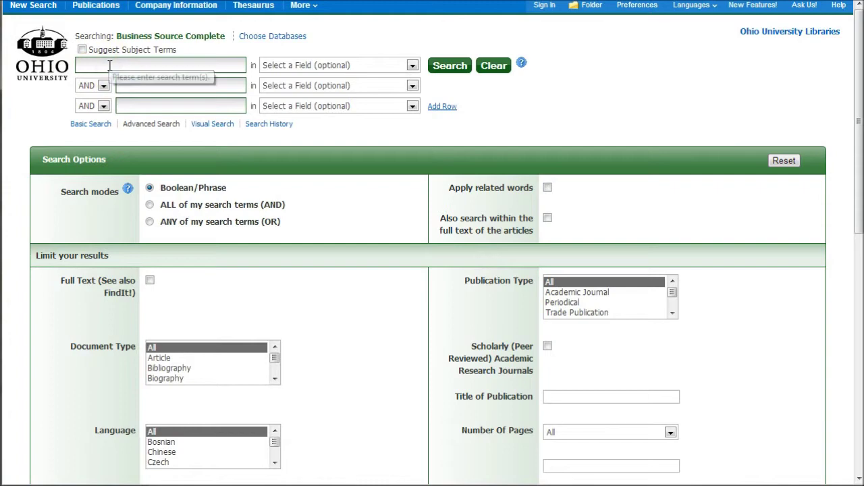
type("social media")
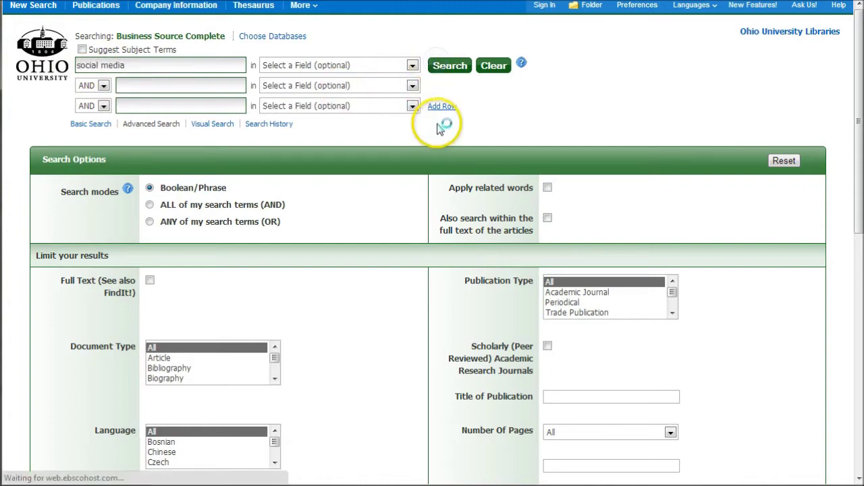
key("Return")
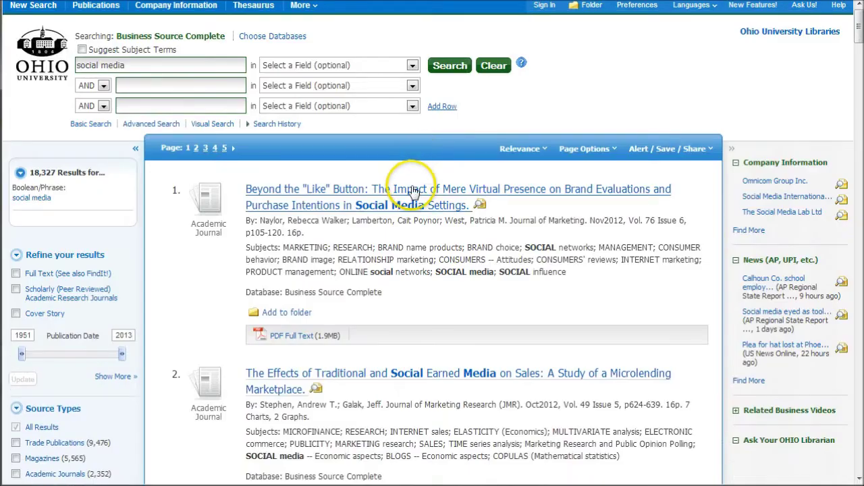
Step: Add "sales" as a second search term combined with AND and rerun the search
left_click(143, 86)
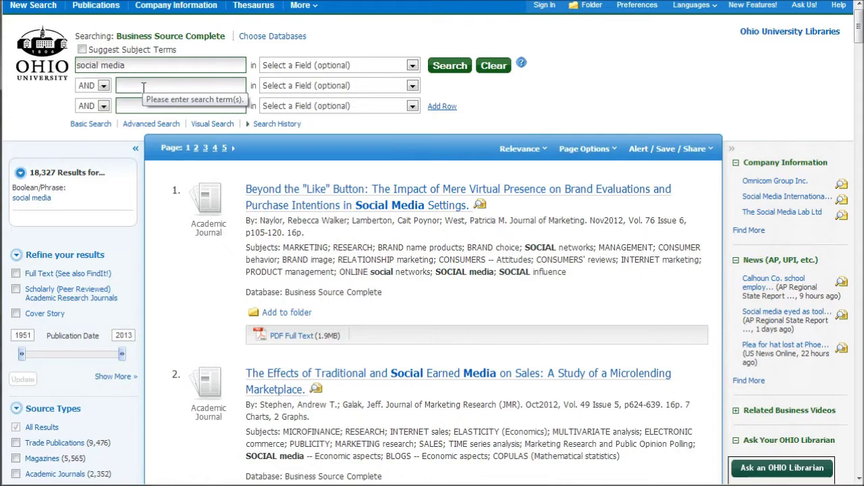
type("sales")
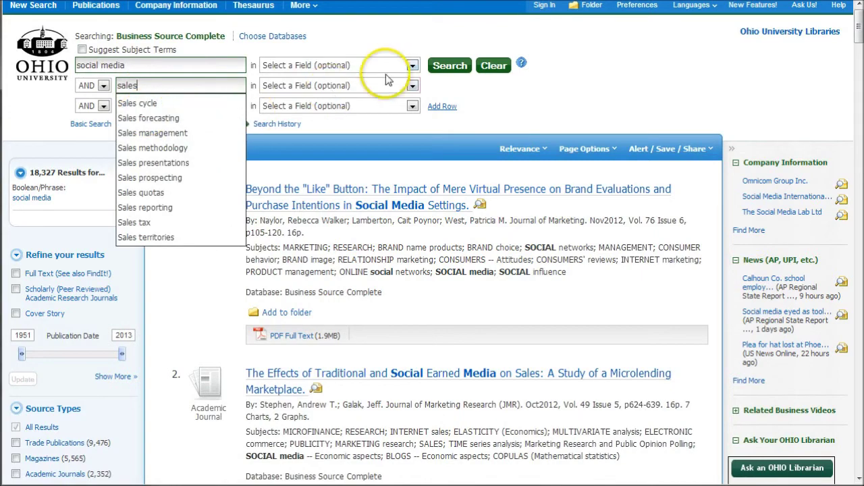
left_click(449, 68)
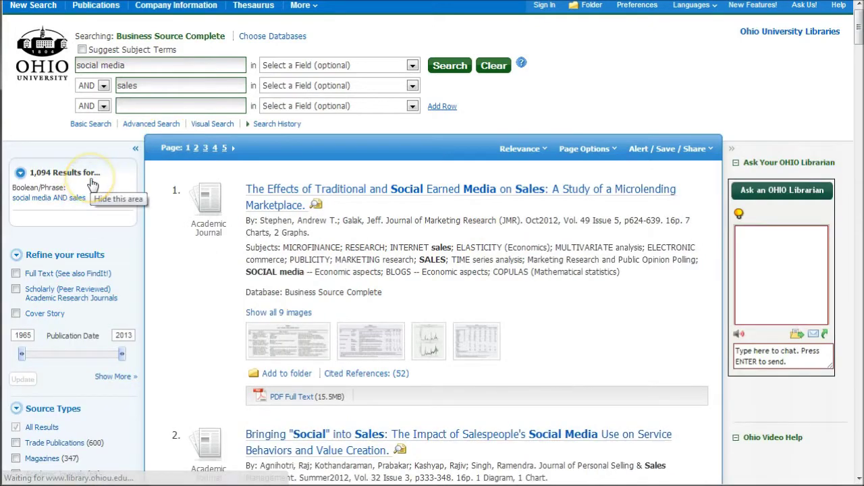
Step: Broaden the first search term to "social media or twitter or facebook or youtube" and rerun the search
left_click(149, 66)
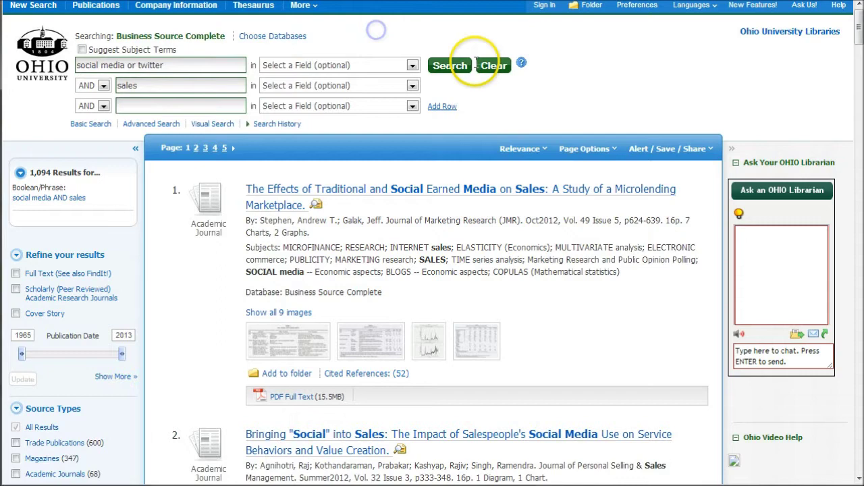
left_click(457, 68)
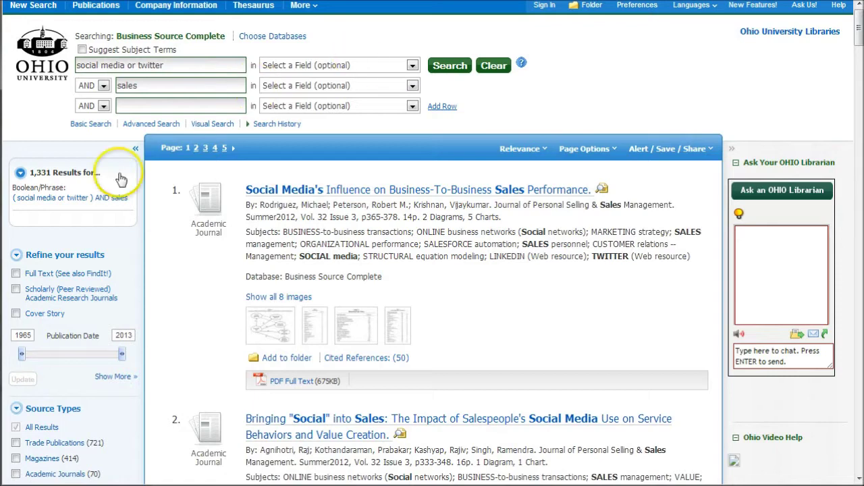
left_click(185, 66)
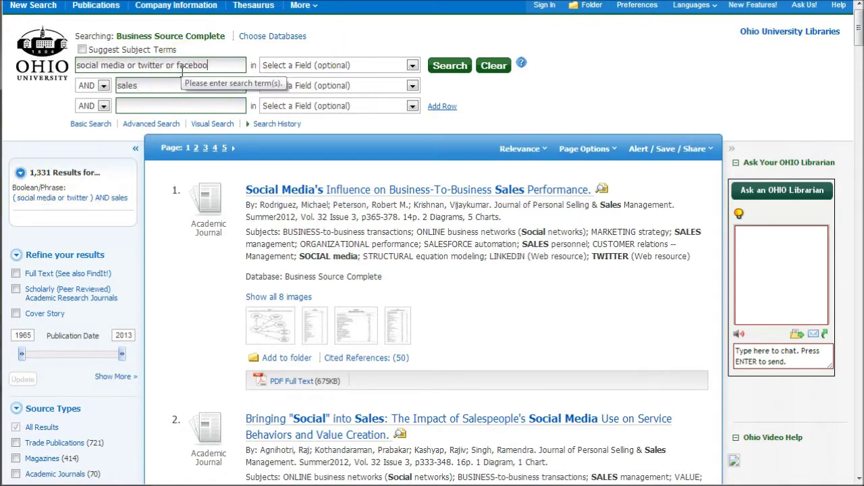
type("or facebook or youtube")
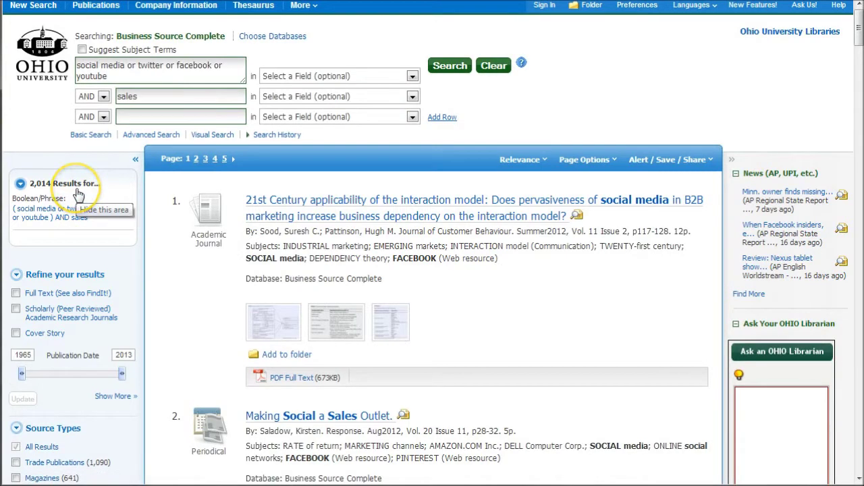
Step: Broaden the second search term to "sales or revenues or customer" and rerun the search
left_click(145, 97)
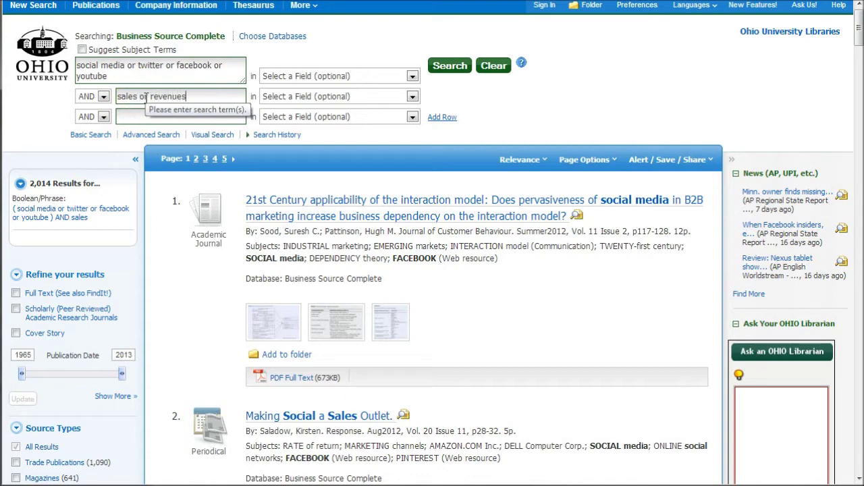
type("or revenues")
left_click(449, 65)
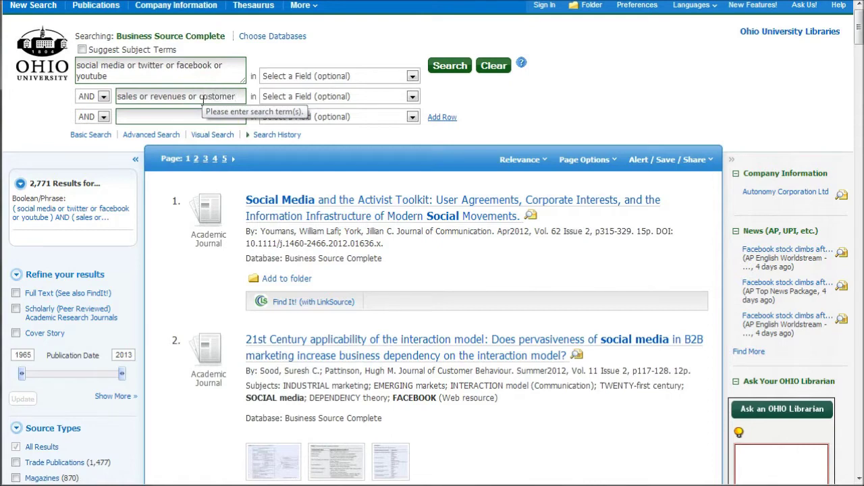
left_click(448, 66)
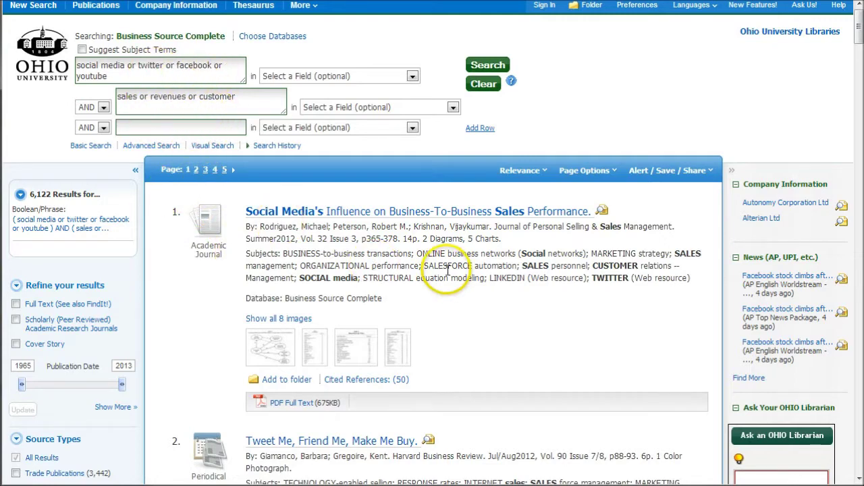
Step: Limit the results to Scholarly (Peer Reviewed) Academic Research Journals
scroll(448, 270, "down", 2)
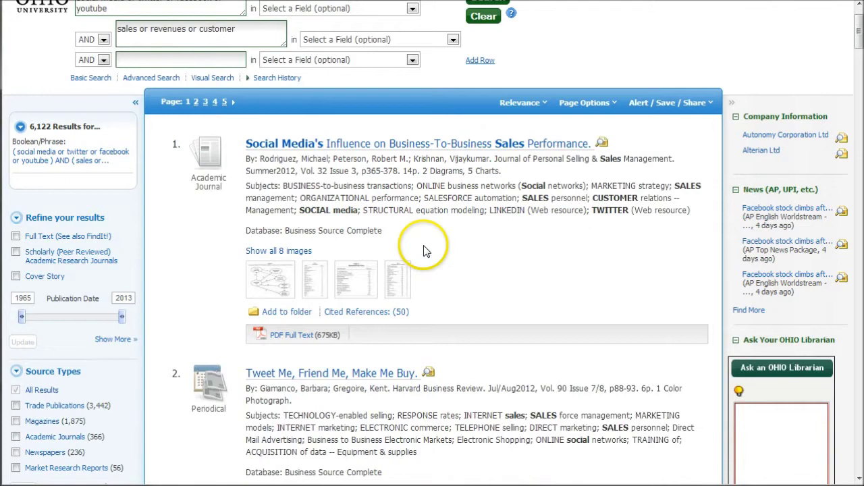
left_click_drag(494, 158, 521, 160)
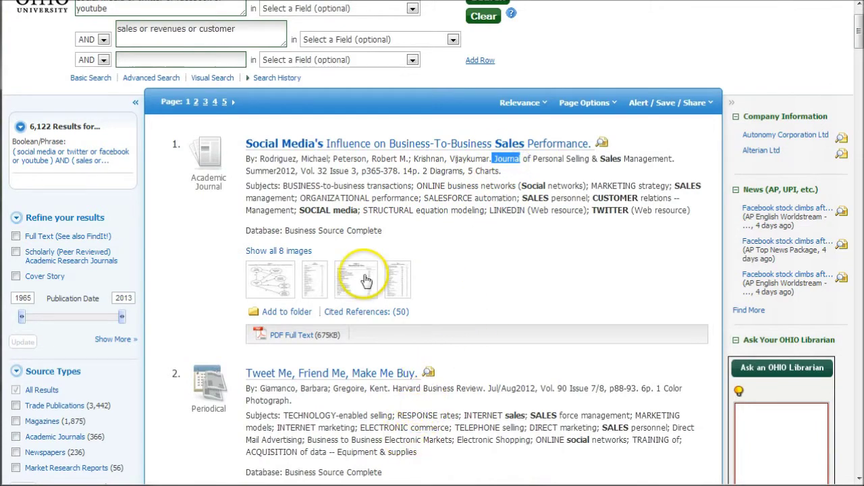
left_click(199, 217)
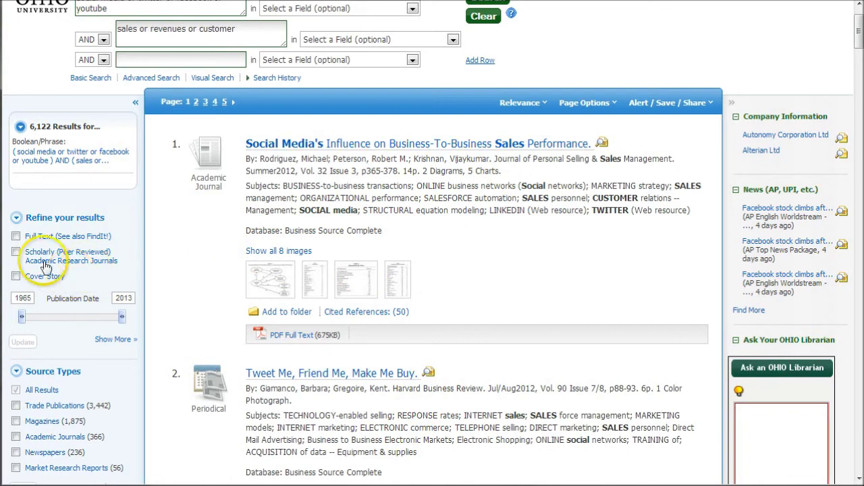
left_click(17, 252)
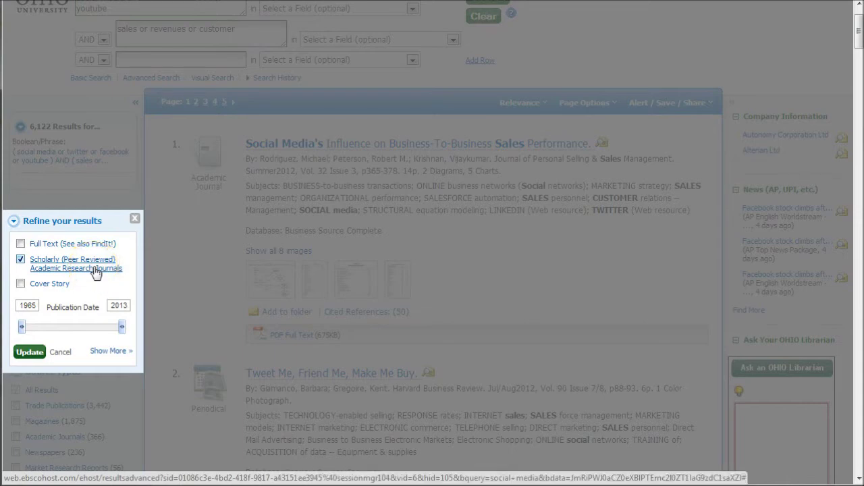
left_click(29, 353)
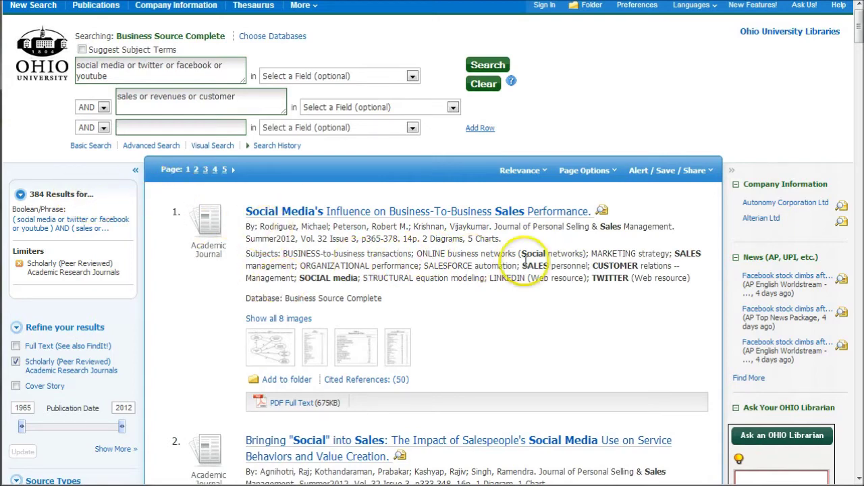
Step: Add "marketing" as a third search term combined with AND and rerun the search
left_click_drag(644, 255, 592, 253)
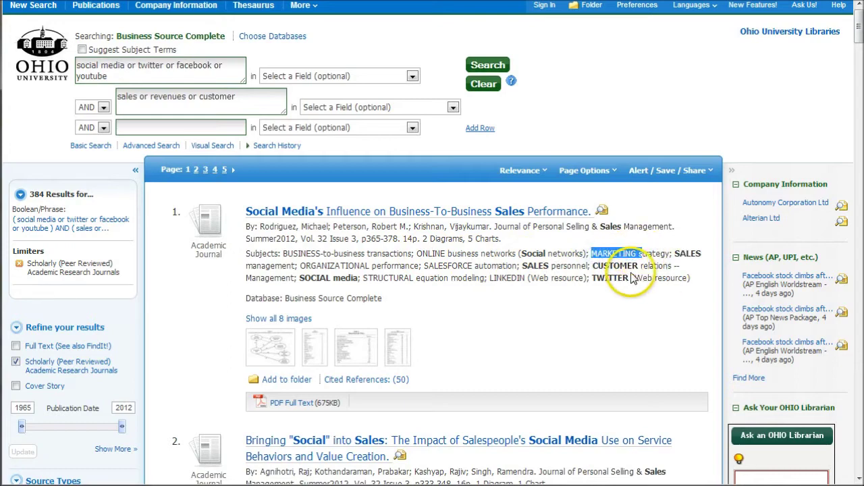
left_click(492, 269)
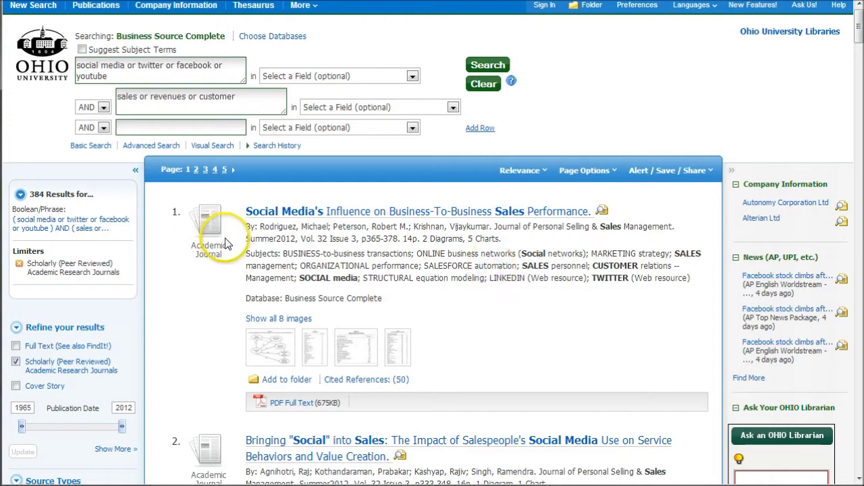
left_click(168, 127)
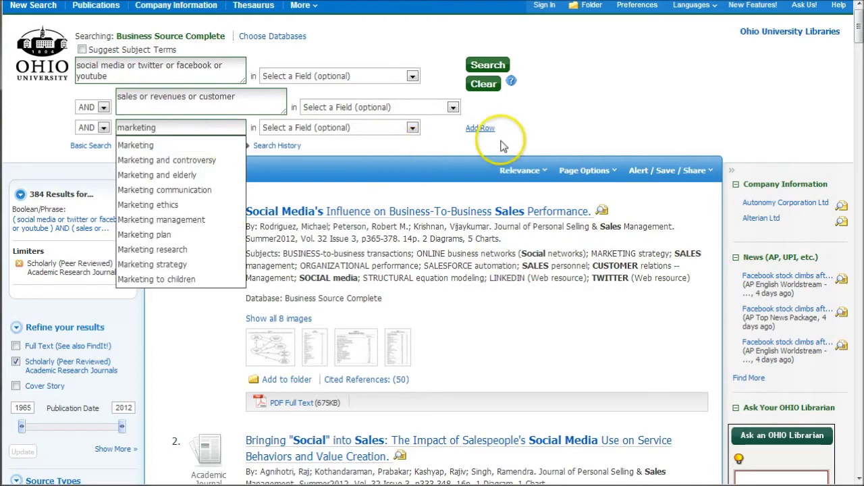
left_click(605, 86)
left_click(490, 64)
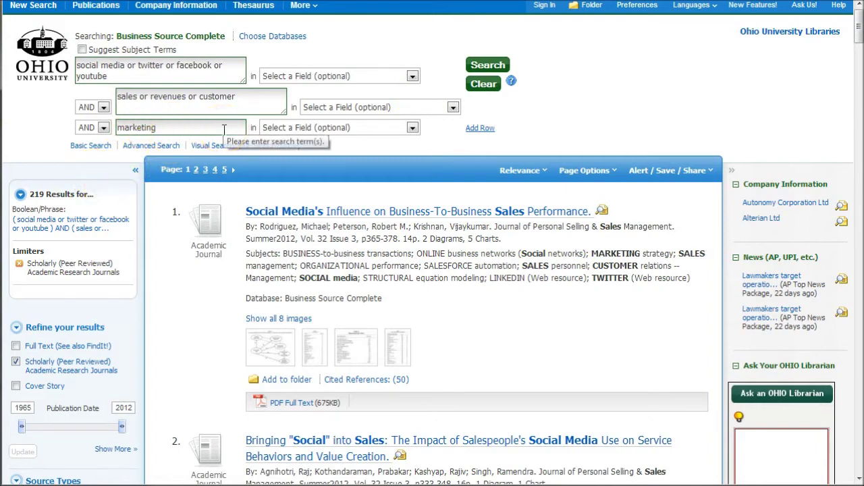
Step: Limit the publication date to start from 2010 and update the results
scroll(233, 243, "down", 2)
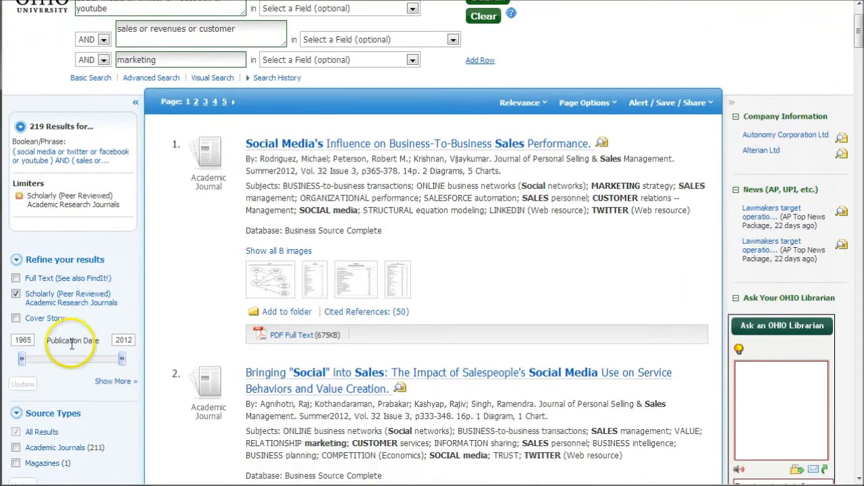
left_click(30, 343)
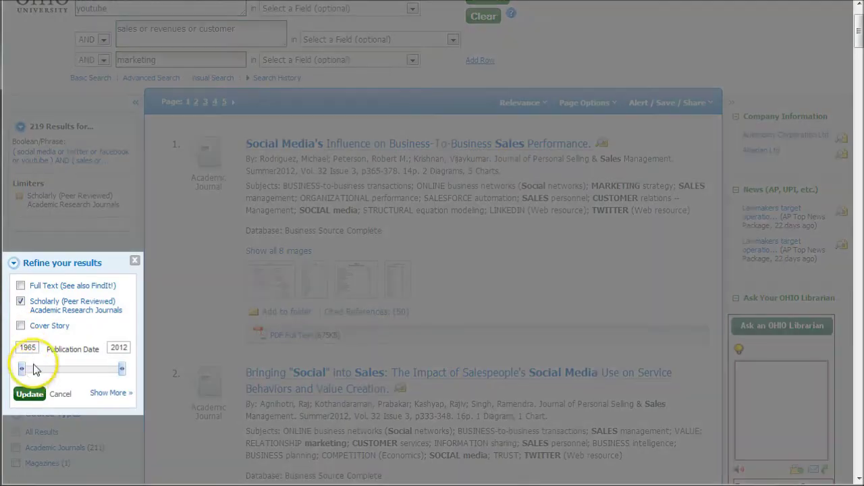
double_click(37, 347)
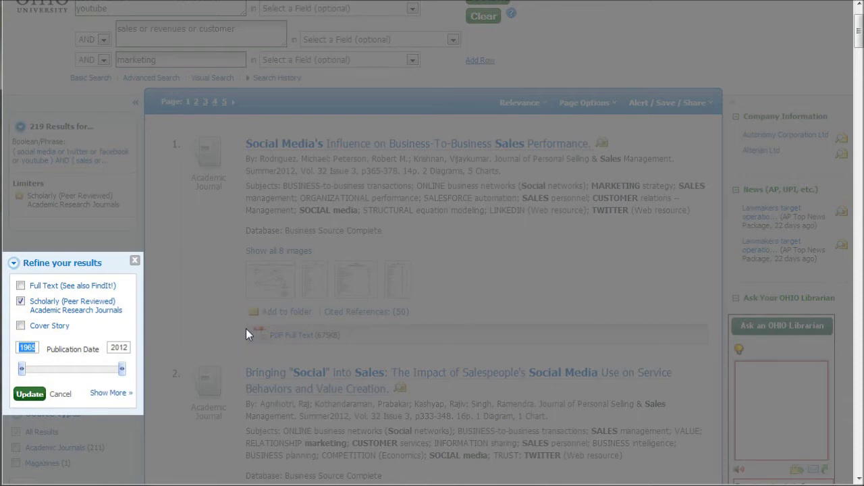
type("200")
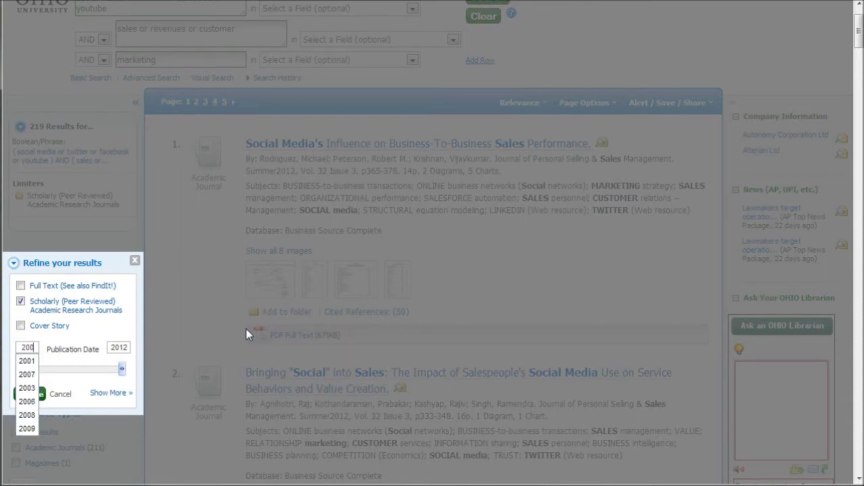
key("BackSpace")
type("10")
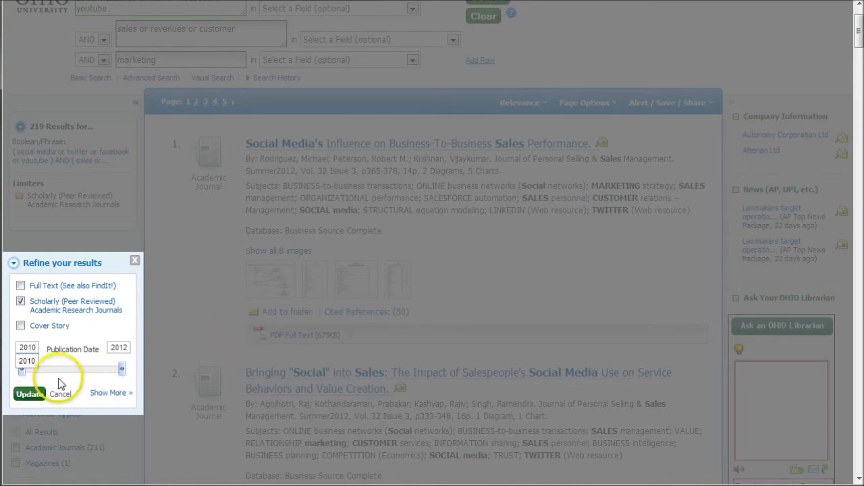
left_click(35, 395)
left_click(30, 395)
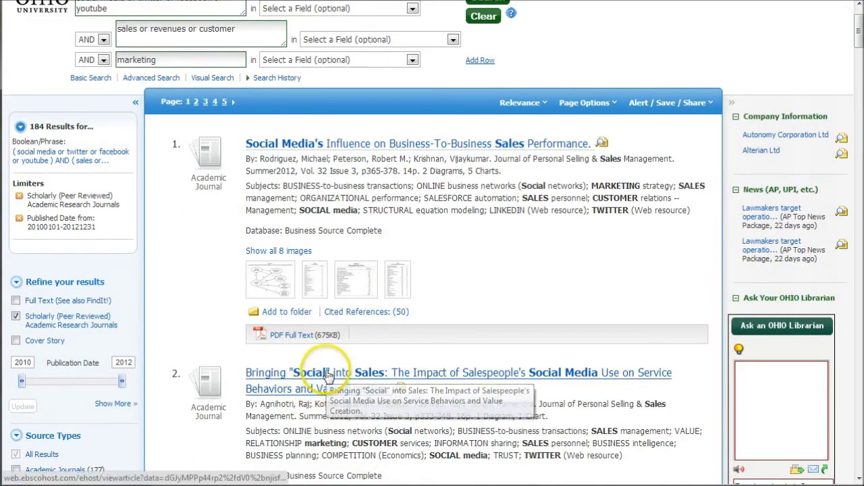
Step: Open the record for the article "Bringing 'Social' into Sales" and examine its publication date and author affiliations
left_click(324, 371)
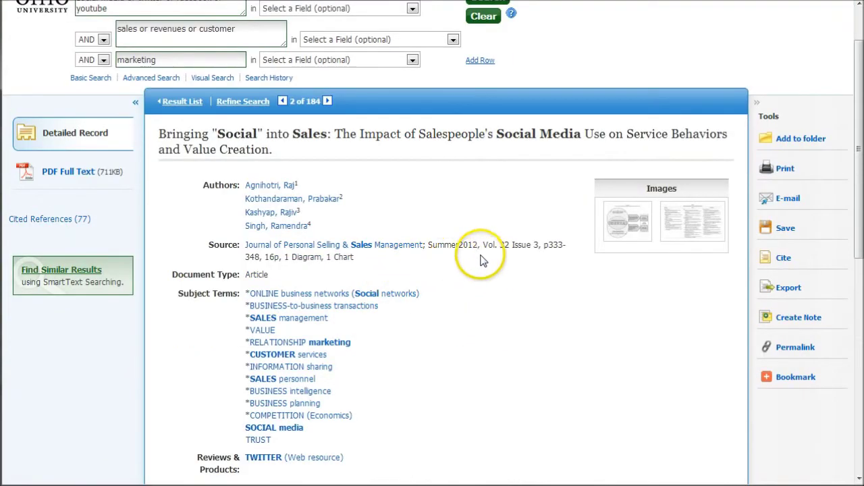
left_click_drag(456, 245, 488, 245)
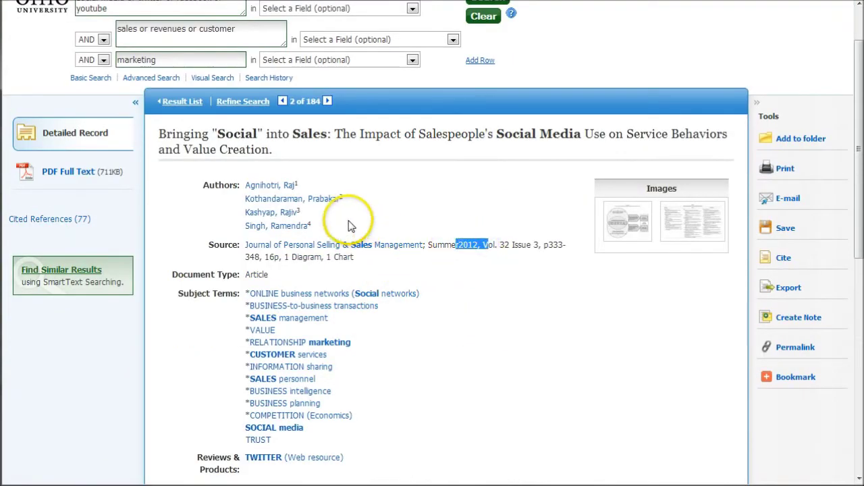
scroll(428, 293, "down", 4)
scroll(432, 297, "down", 1)
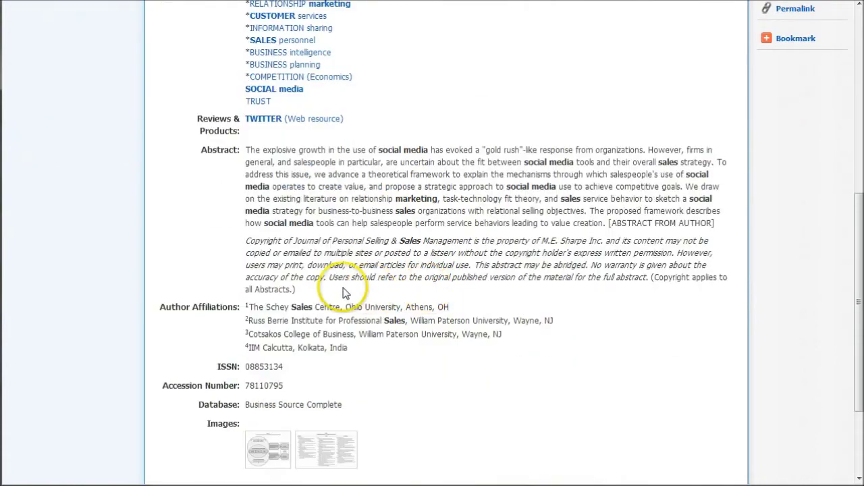
left_click_drag(250, 307, 412, 307)
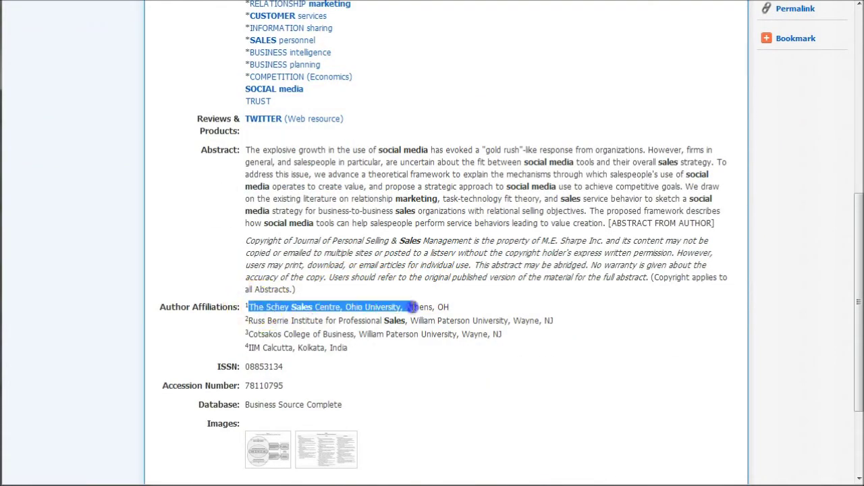
Step: Review the article's abstract and open its PDF full text
scroll(519, 304, "up", 1)
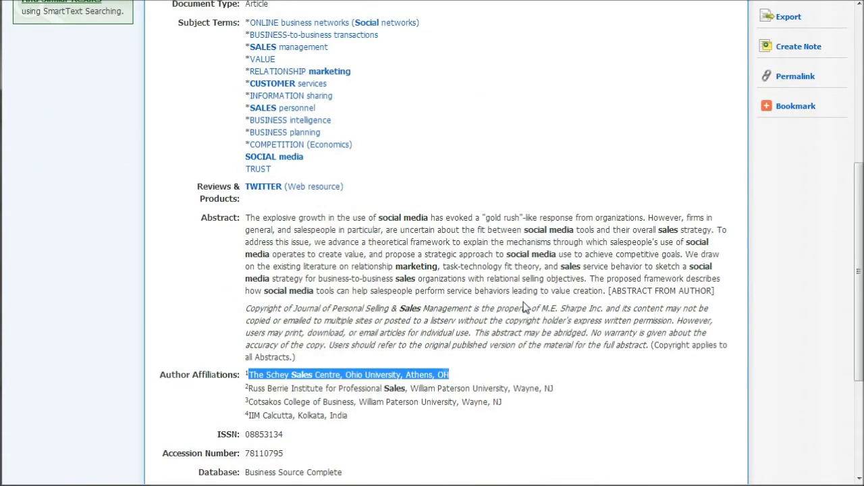
left_click(435, 269)
left_click_drag(249, 220, 673, 287)
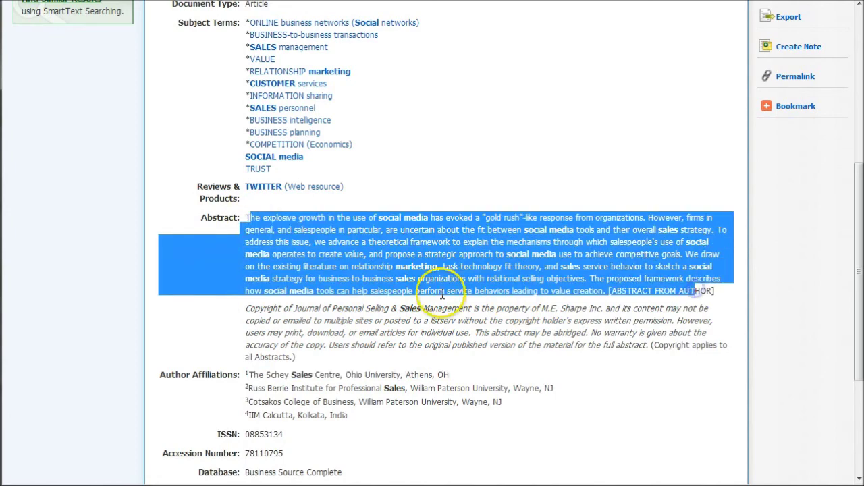
left_click(518, 173)
scroll(517, 179, "up", 3)
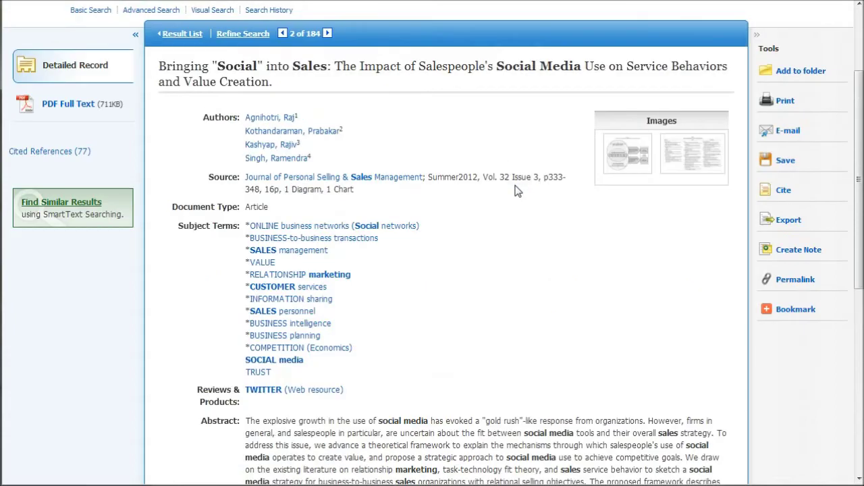
scroll(517, 191, "up", 1)
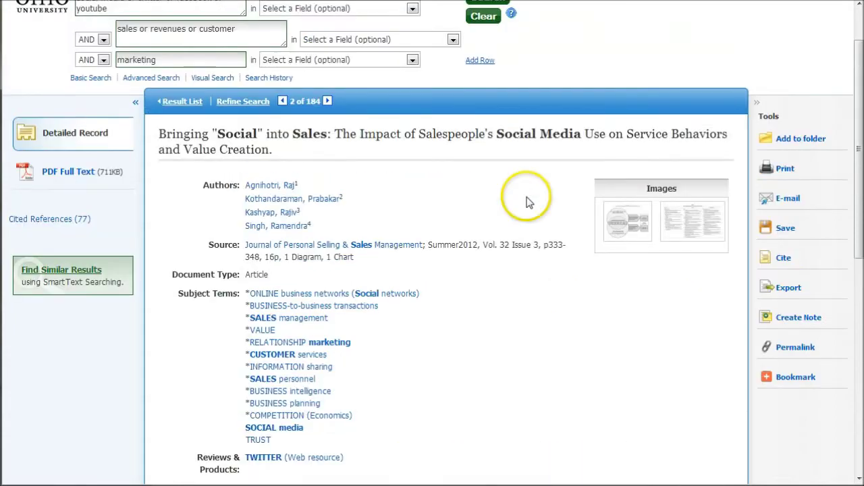
left_click(65, 174)
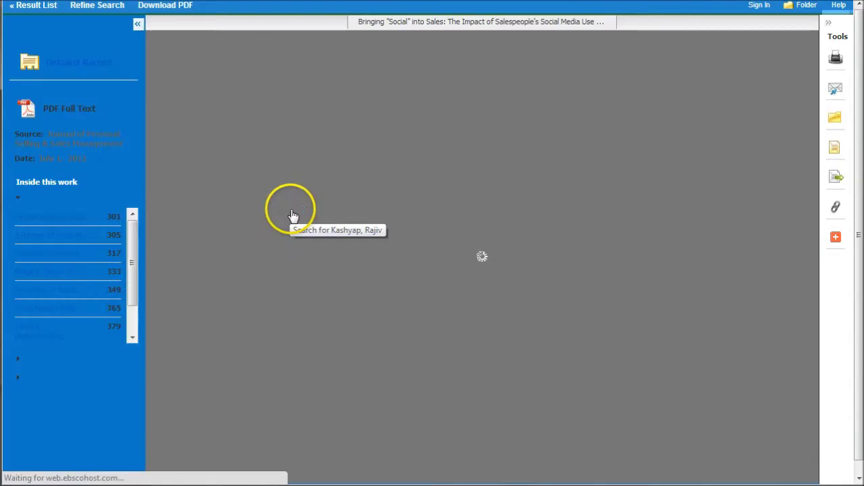